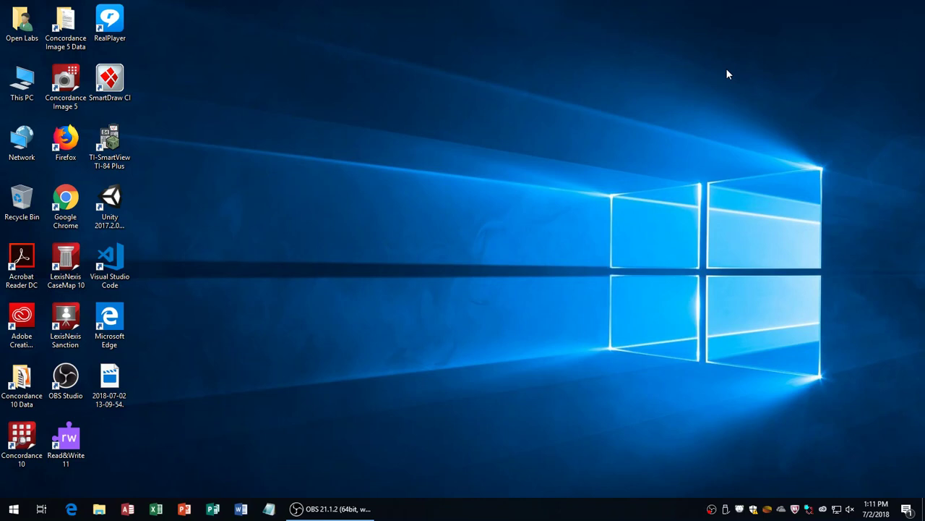
# Step: Open the notification center, dismiss the Security and Maintenance virus protection alert, and close it again
pyautogui.click(907, 509)
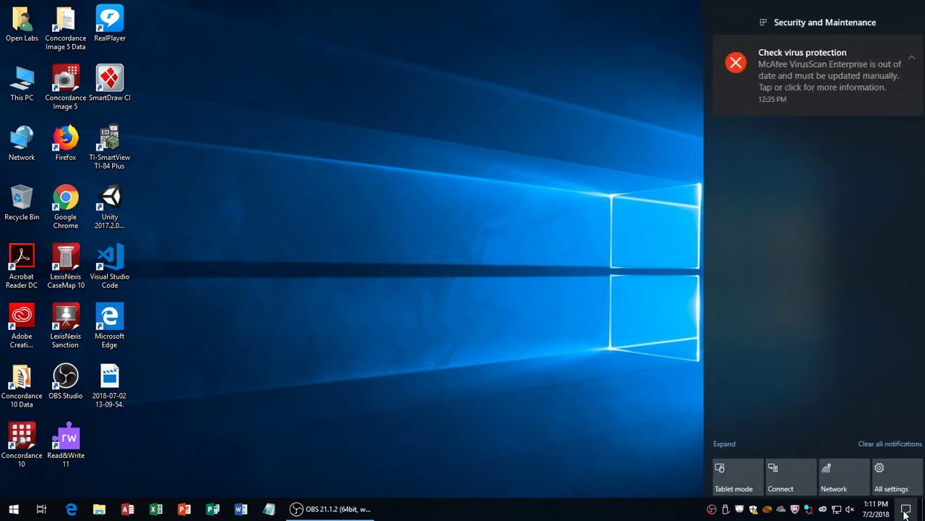
pyautogui.click(904, 46)
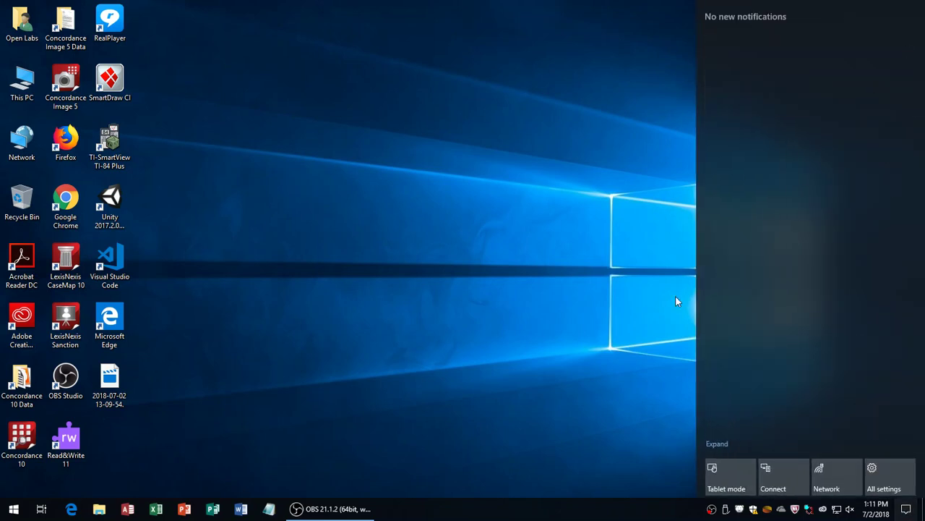
pyautogui.click(651, 314)
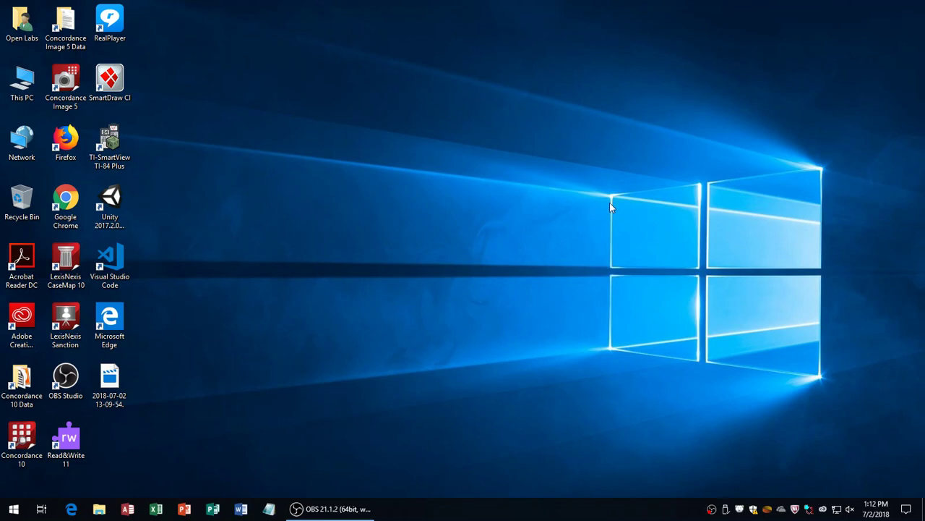
# Step: Launch Adobe Animate CC 2018 and create a new AIR for Android document
pyautogui.press('super')
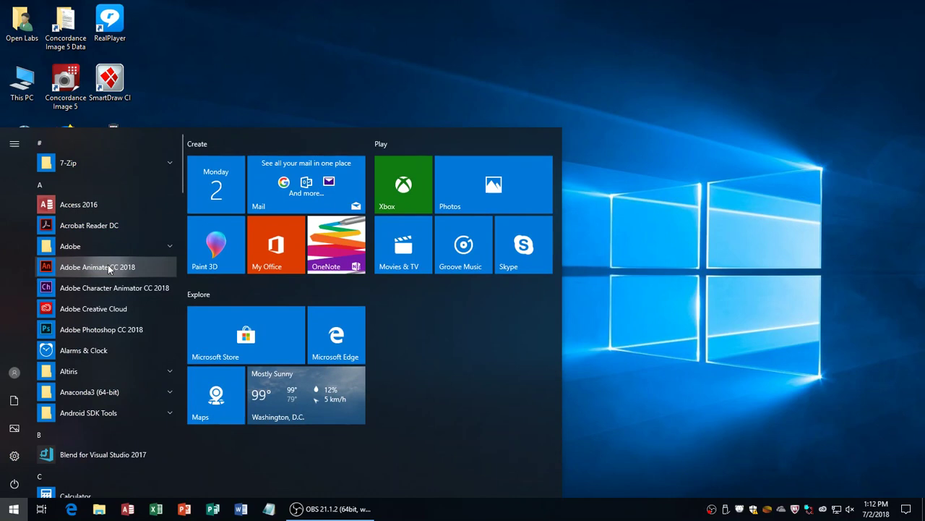
pyautogui.click(107, 264)
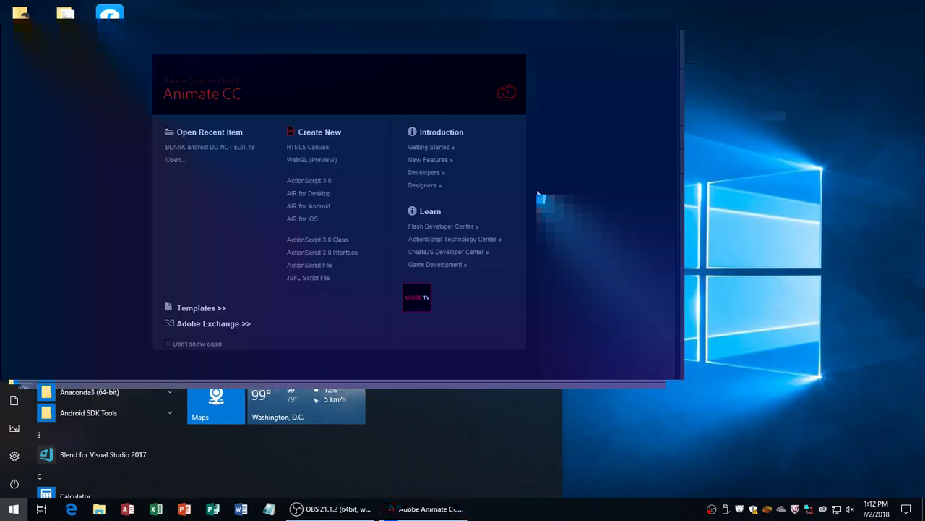
pyautogui.press('super+plus')
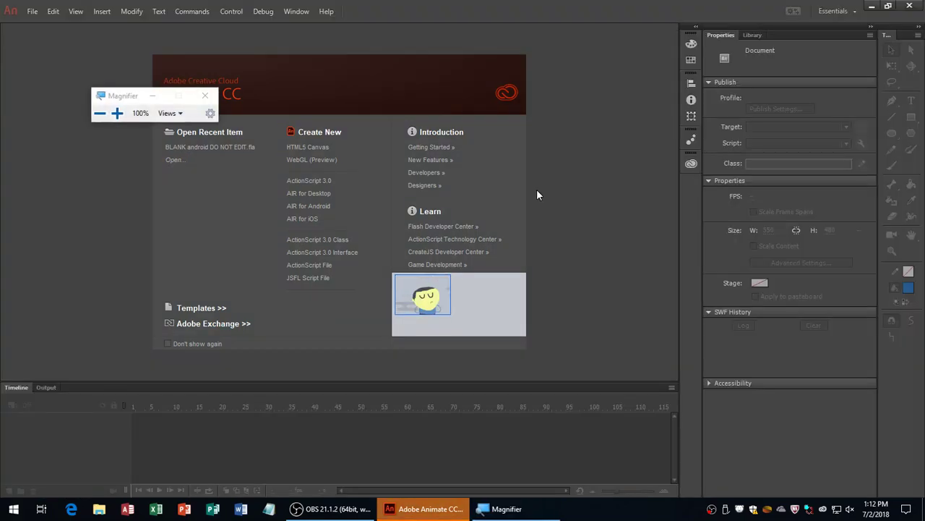
pyautogui.press('super+plus')
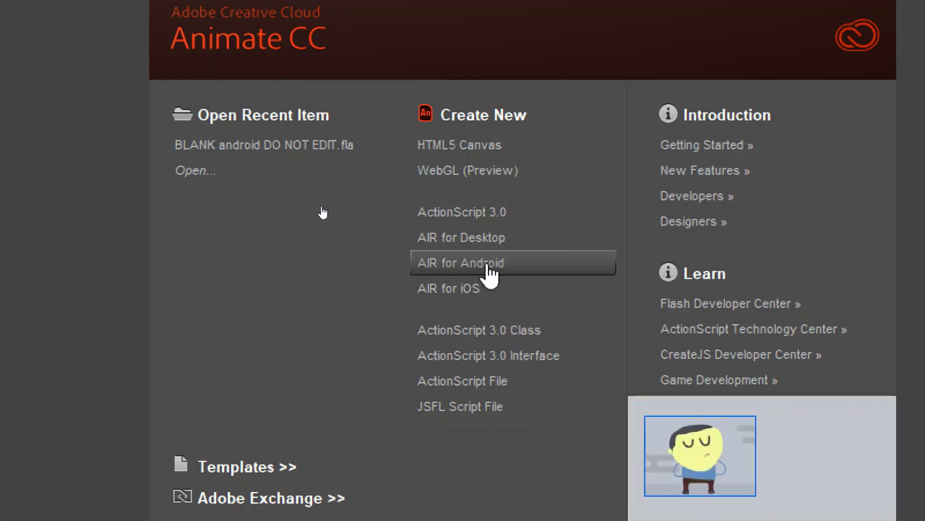
pyautogui.click(489, 275)
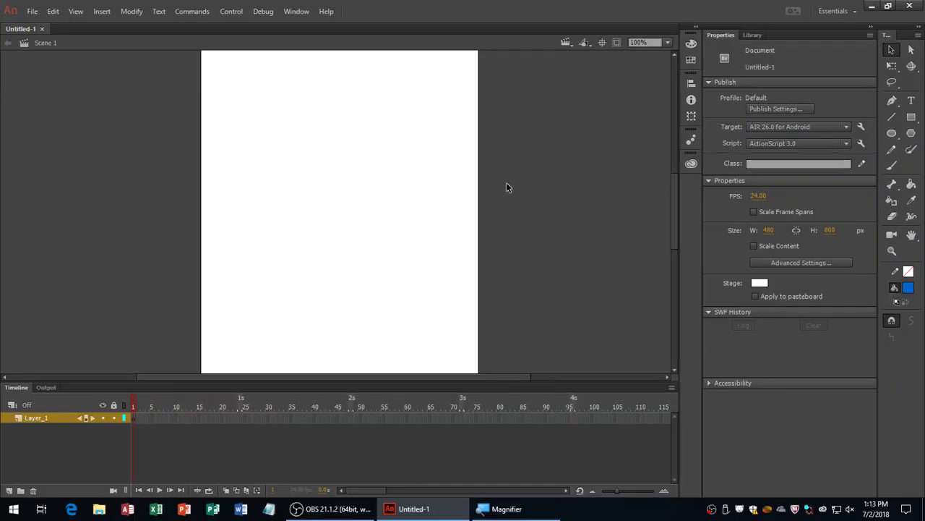
# Step: Draw a blue smiling face with the Brush tool across the middle of the stage, with outline, eyes, pupils, nose and mouth
pyautogui.hotkey('ctrl', '-')
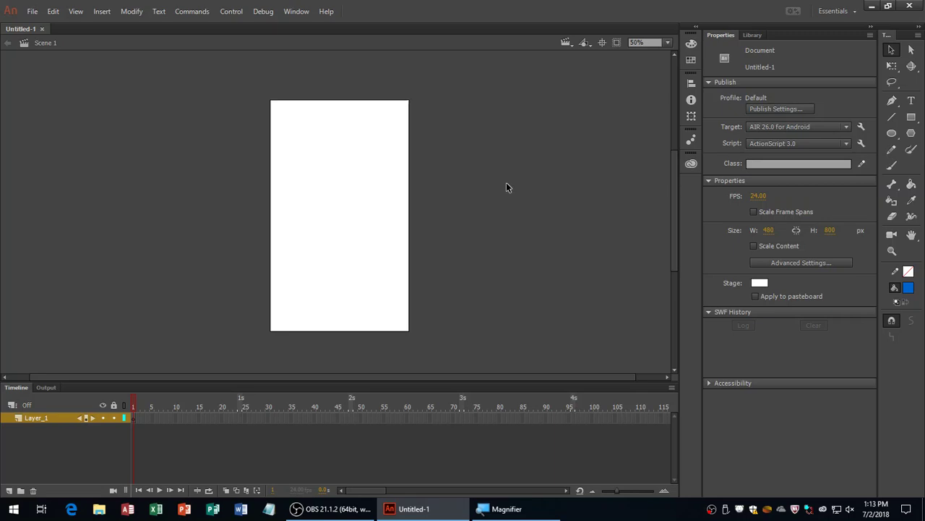
pyautogui.press('super+plus')
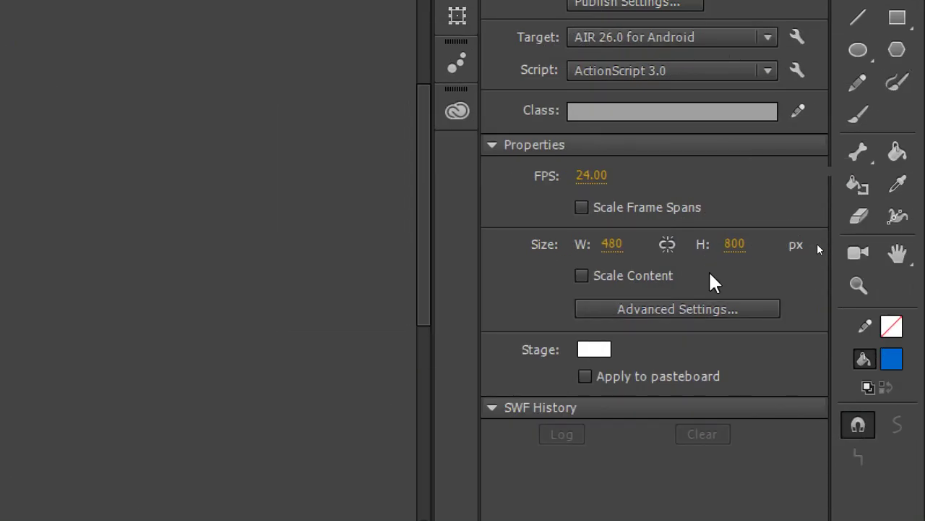
pyautogui.hotkey('alt', 'f')
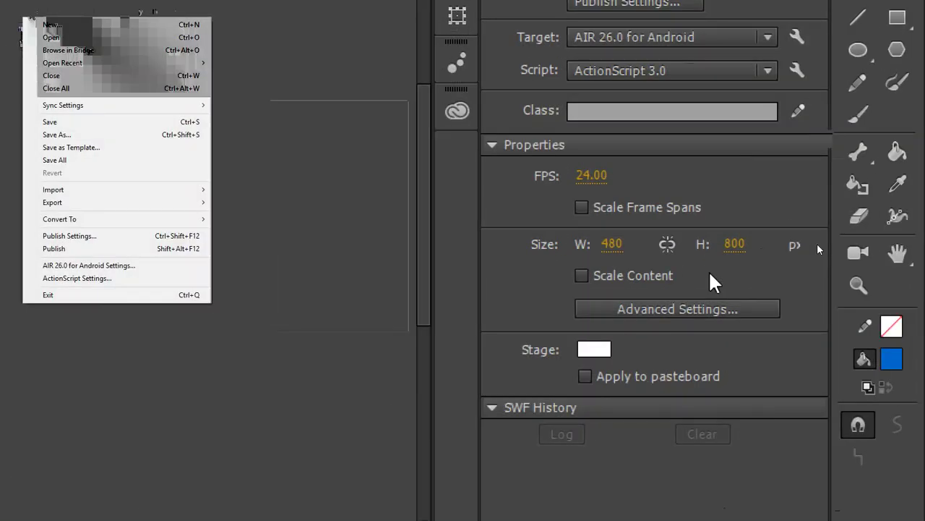
pyautogui.press('Escape')
pyautogui.moveTo(332, 158)
pyautogui.mouseDown()
pyautogui.moveTo(268, 220)
pyautogui.moveTo(333, 174)
pyautogui.moveTo(313, 210)
pyautogui.moveTo(318, 199)
pyautogui.moveTo(356, 211)
pyautogui.moveTo(345, 200)
pyautogui.mouseUp()
pyautogui.moveTo(292, 230)
pyautogui.mouseDown()
pyautogui.moveTo(362, 239)
pyautogui.moveTo(299, 234)
pyautogui.moveTo(330, 229)
pyautogui.mouseUp()
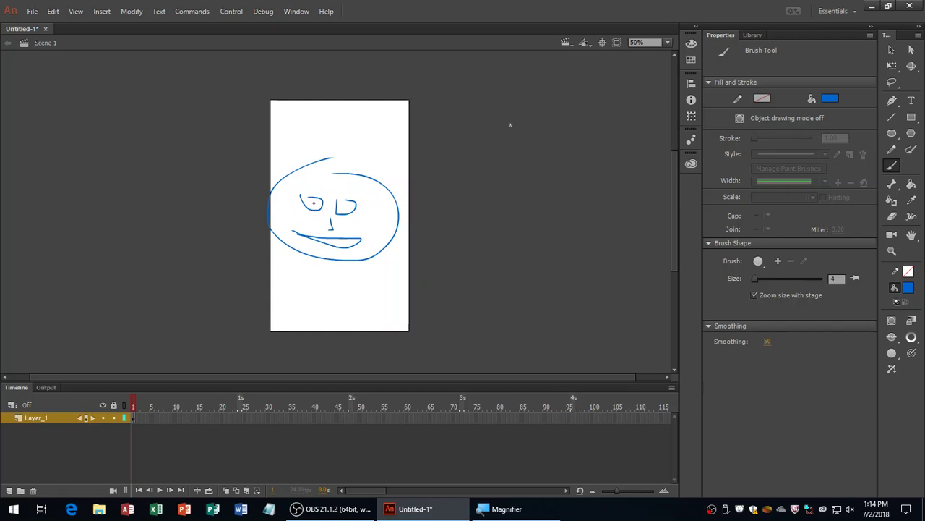
pyautogui.moveTo(345, 204); pyautogui.dragTo(345, 205)
# Step: Shift the whole face drawing to the right so that it fits within the stage width, and deselect it
pyautogui.hotkey('ctrl', 'a')
pyautogui.hotkey('shift', 'Right')
pyautogui.hotkey('shift', 'Right')
pyautogui.hotkey('shift', 'Right')
pyautogui.press('Left')
pyautogui.press('Left')
pyautogui.press('Left')
pyautogui.press('Left')
pyautogui.press('Left')
pyautogui.press('Left')
pyautogui.press('Left')
pyautogui.press('Left')
pyautogui.press('Left')
pyautogui.press('Left')
pyautogui.press('Left')
pyautogui.press('Left')
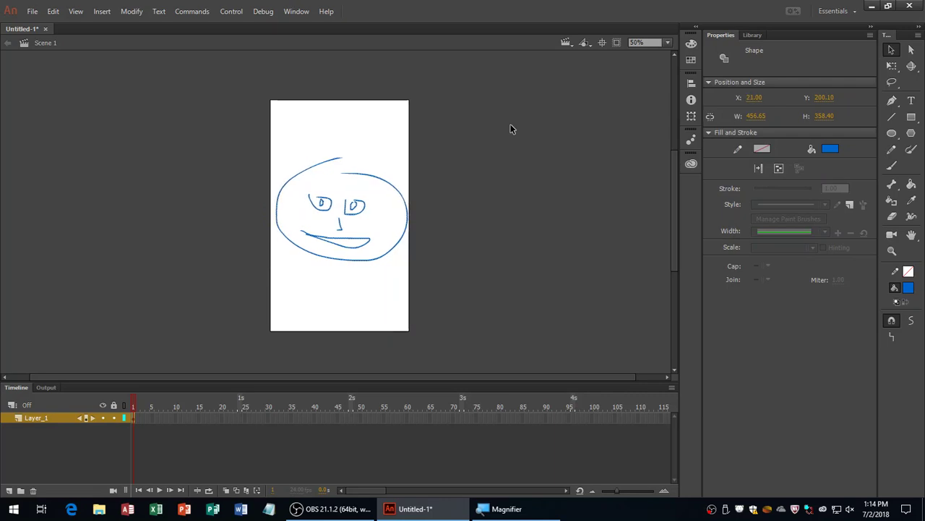
pyautogui.click(510, 129)
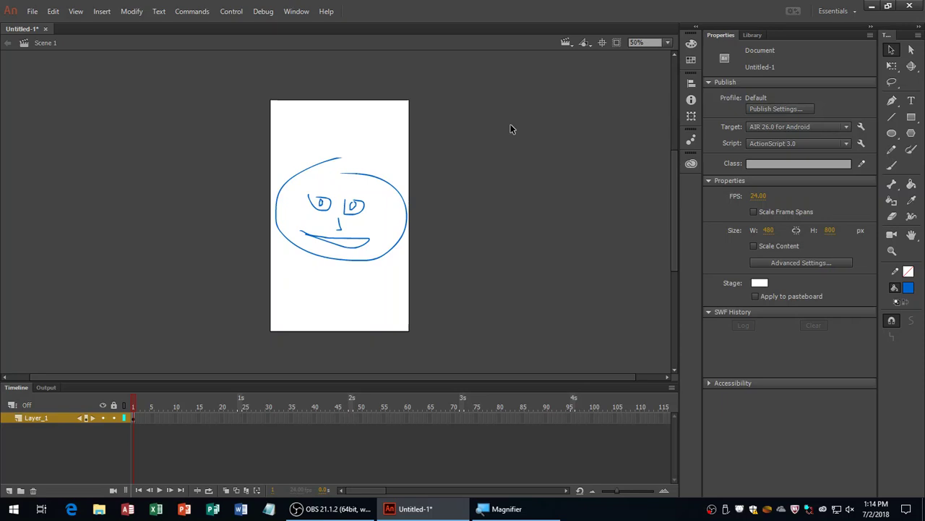
# Step: Start saving the document under a new name and move the Save As dialog over the stage
pyautogui.click(32, 12)
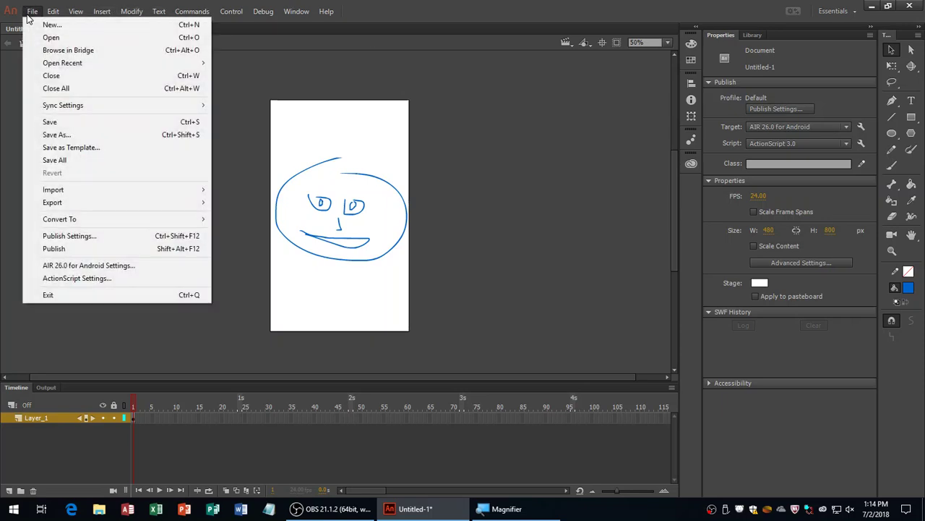
pyautogui.click(80, 138)
pyautogui.moveTo(283, 9); pyautogui.dragTo(598, 60)
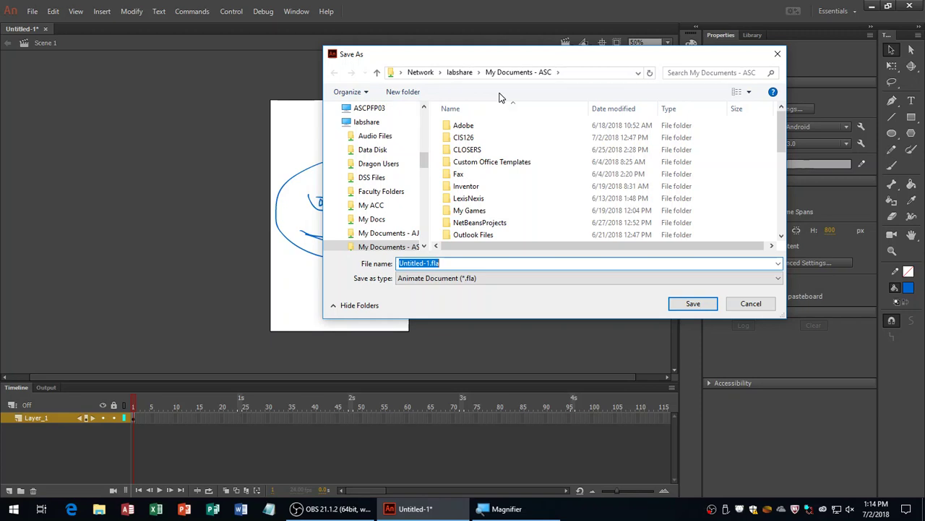
# Step: Switch to File Explorer and look through the CIS126 folder on the My Documents - ASC (Z:) drive
pyautogui.press('super+e')
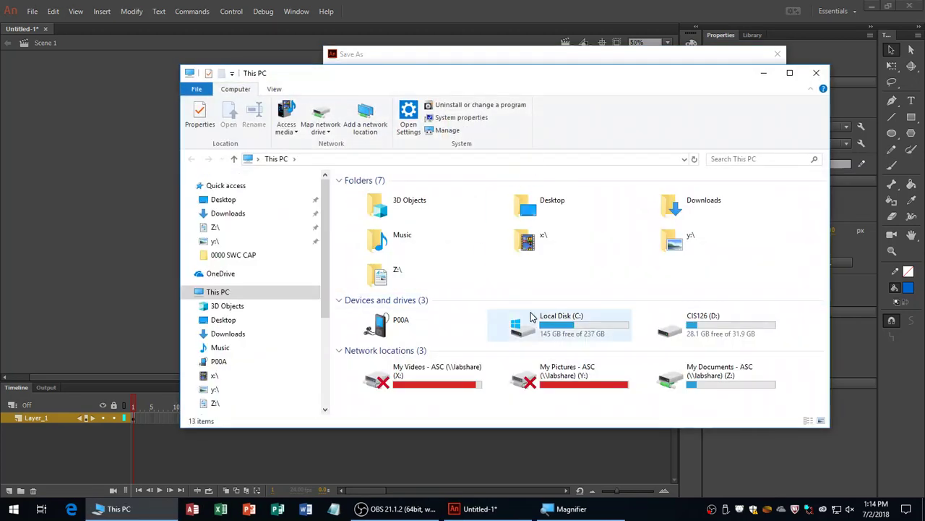
pyautogui.doubleClick(712, 378)
pyautogui.doubleClick(368, 207)
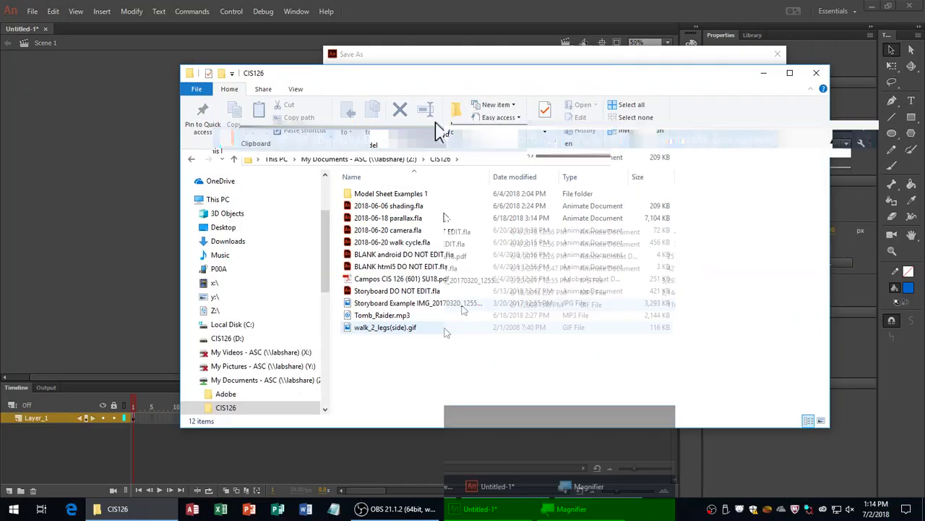
pyautogui.press('super+plus')
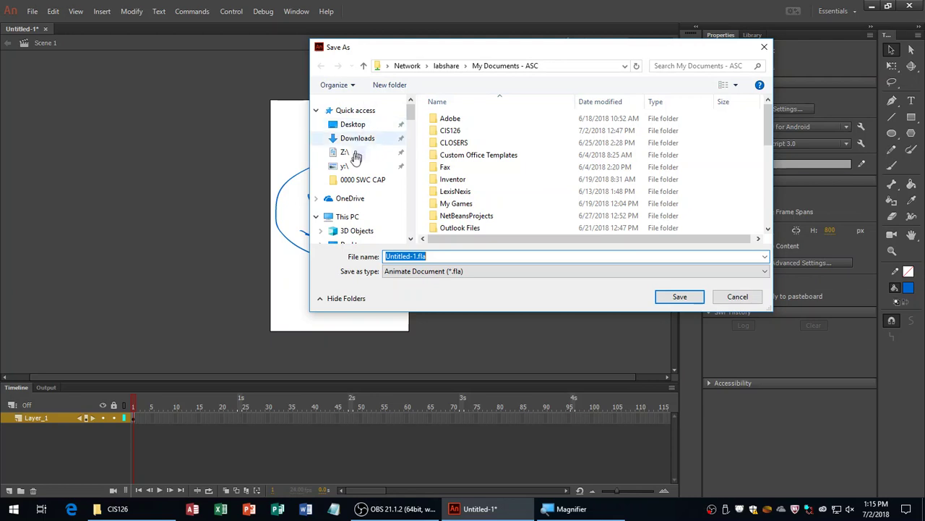
# Step: In Animate's Save As dialog, create a new folder named 20180702 on the CIS126 (D:) drive
pyautogui.click(347, 217)
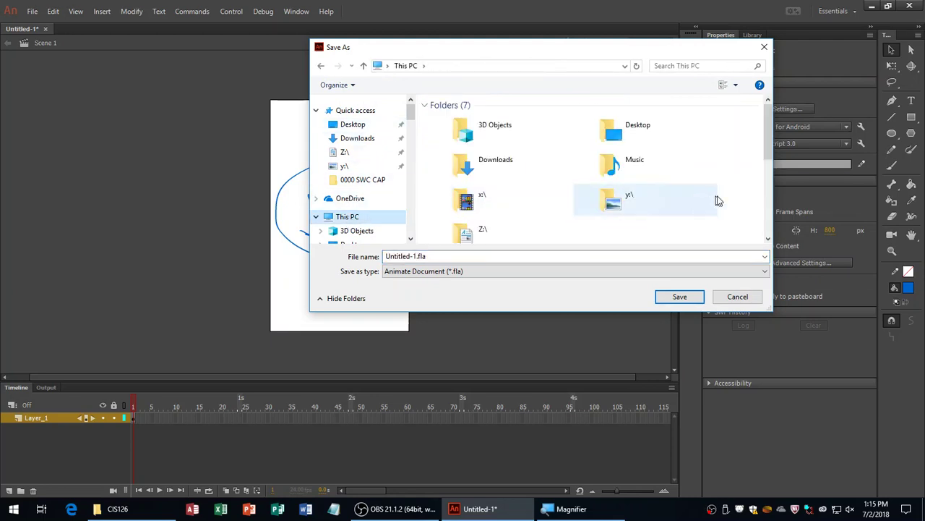
pyautogui.click(767, 187)
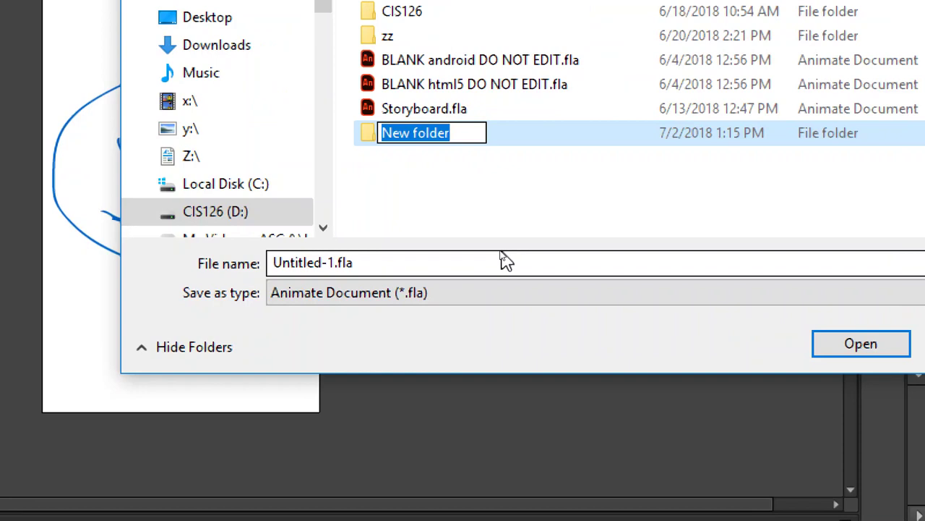
pyautogui.write('2016')
pyautogui.press('BackSpace')
pyautogui.write('80')
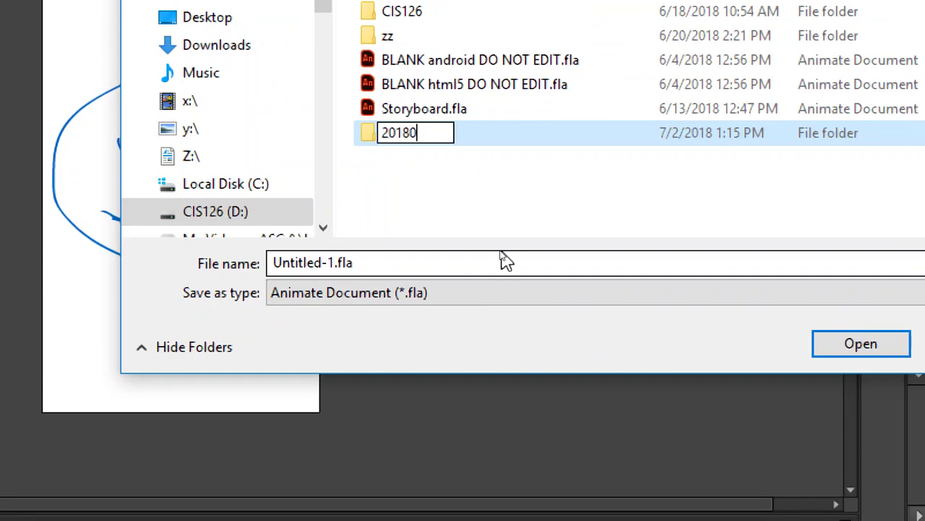
pyautogui.write('7')
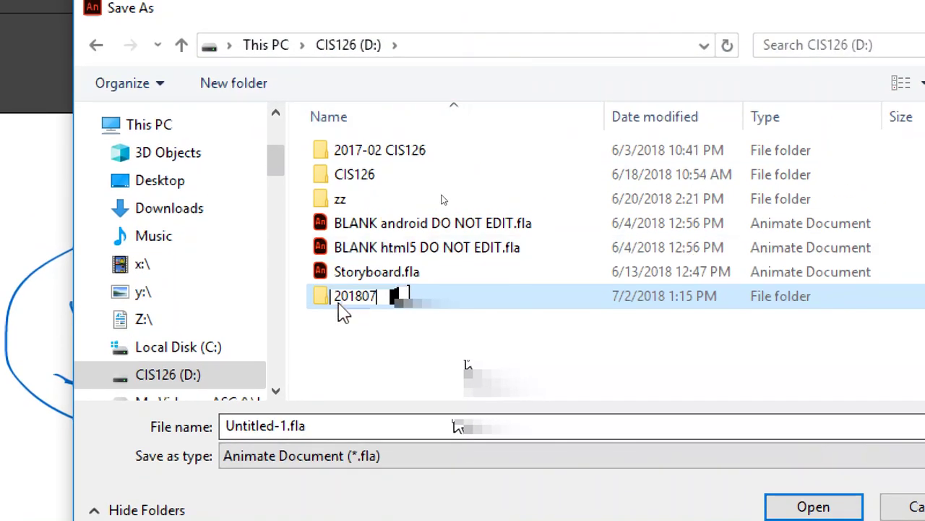
pyautogui.write('02')
pyautogui.press('Return')
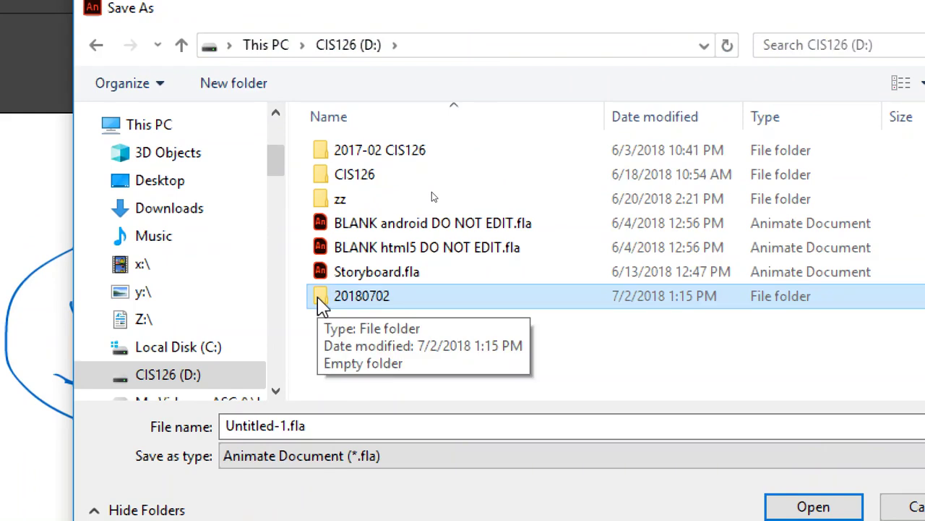
# Step: Save the Animate document inside the 20180702 folder, using the instructor's last name as the file name
pyautogui.doubleClick(323, 297)
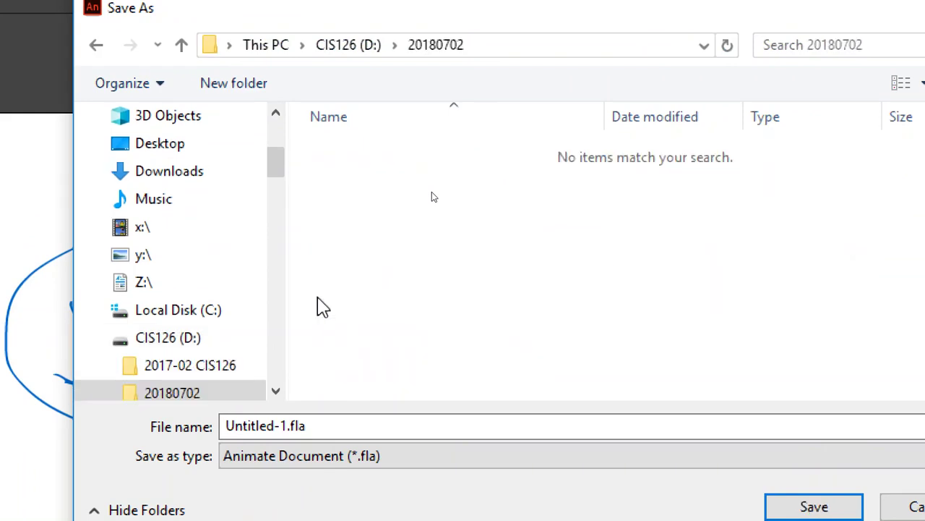
pyautogui.click(359, 425)
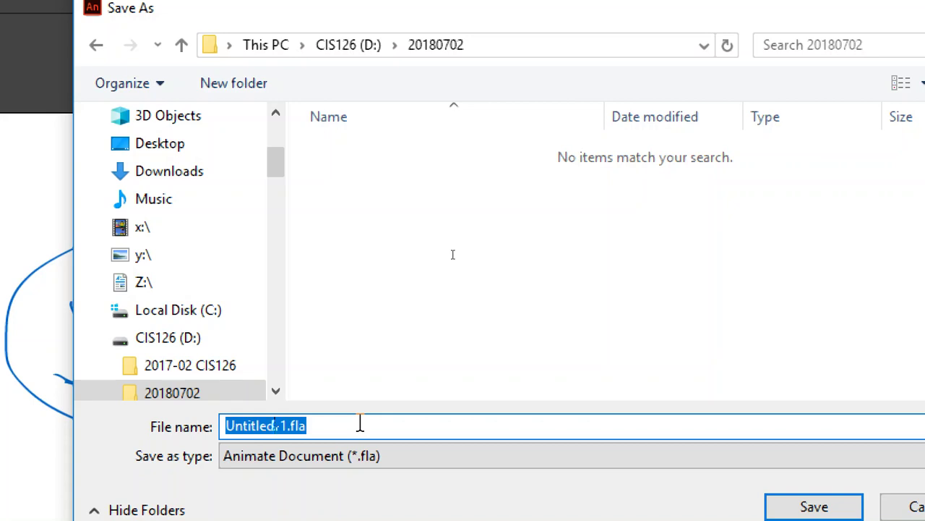
pyautogui.write('campos')
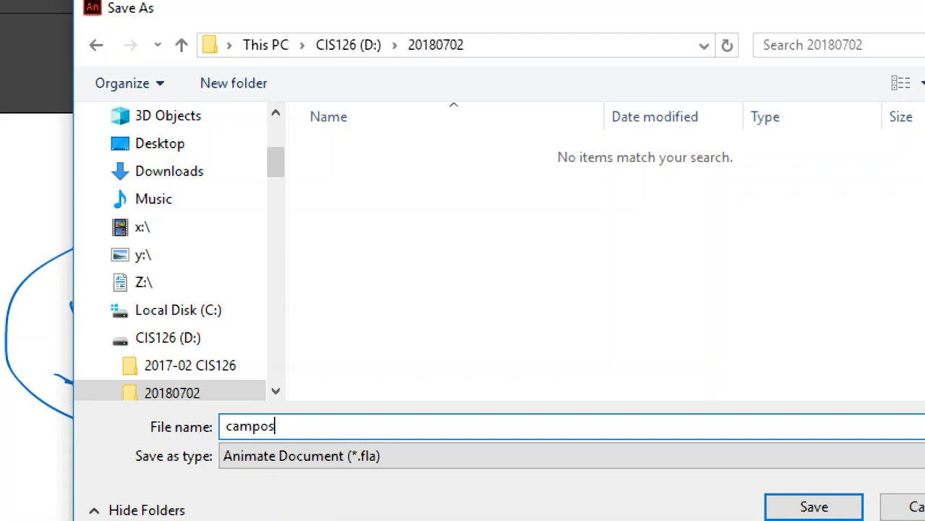
pyautogui.press('super+minus')
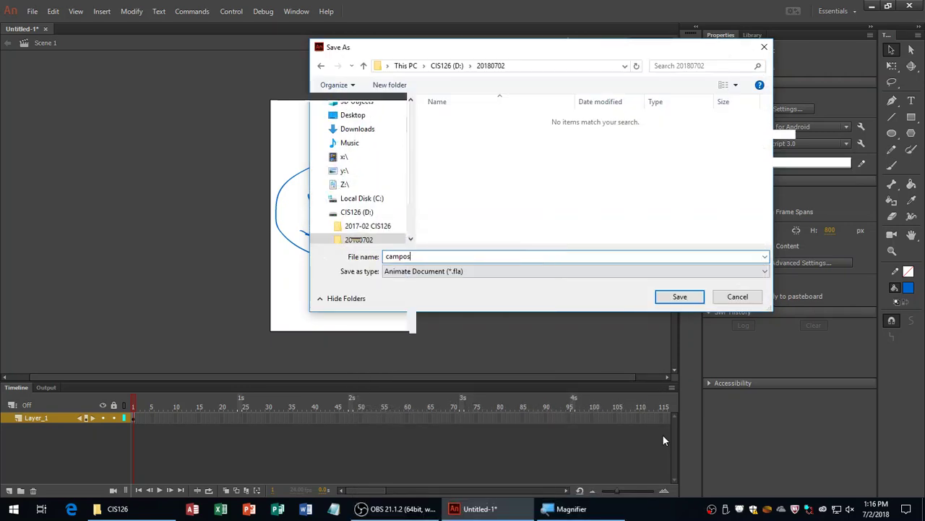
pyautogui.press('Return')
# Step: Check the saved file in the 20180702 folder on the CIS126 (D:) drive in File Explorer, and return to Animate
pyautogui.press('super+e')
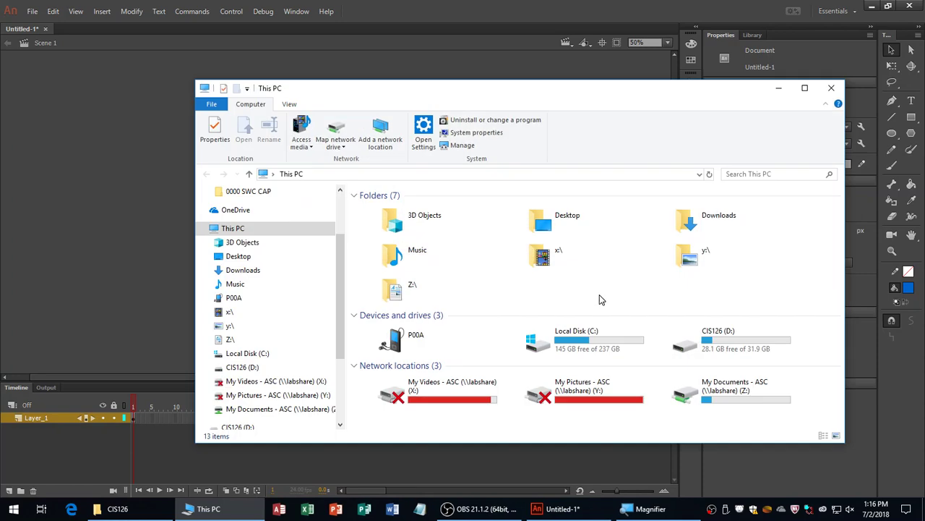
pyautogui.click(710, 347)
pyautogui.doubleClick(711, 348)
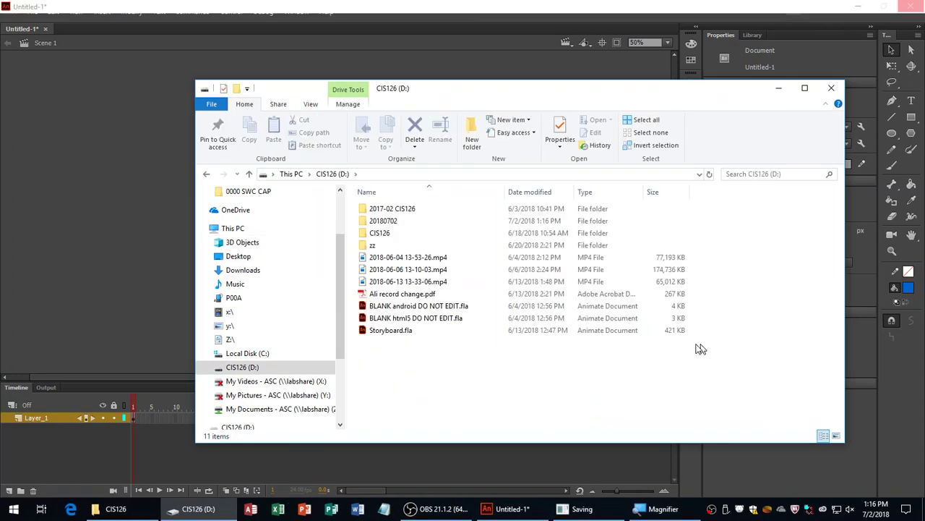
pyautogui.doubleClick(383, 221)
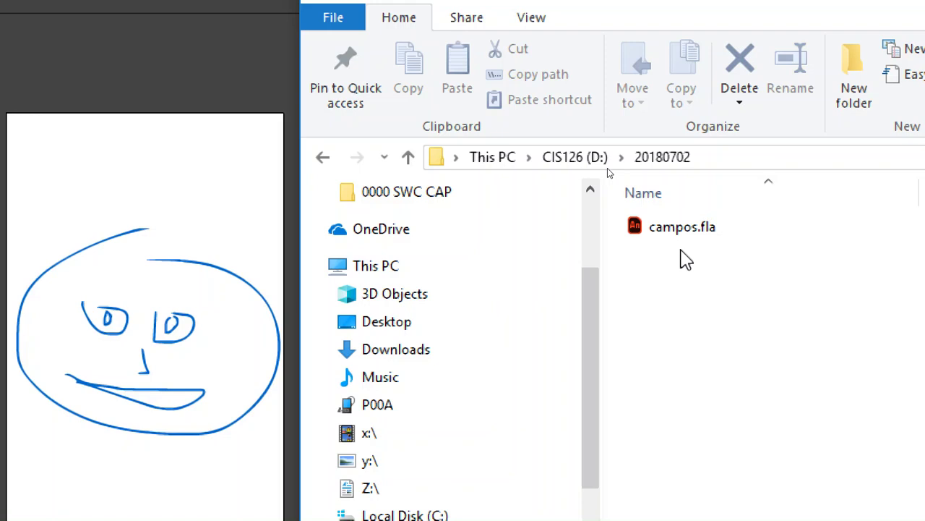
pyautogui.click(192, 87)
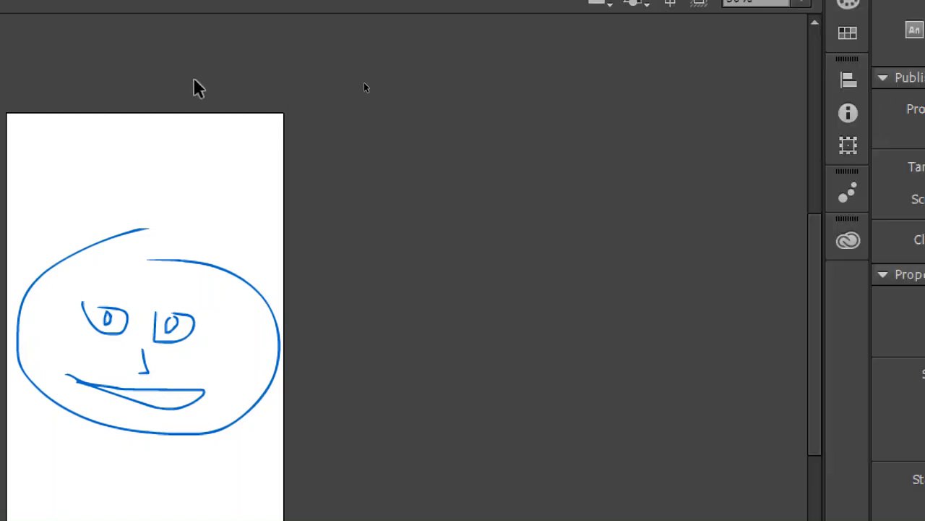
# Step: Open the AIR 26.0 for Android settings of the saved document
pyautogui.press('super+minus')
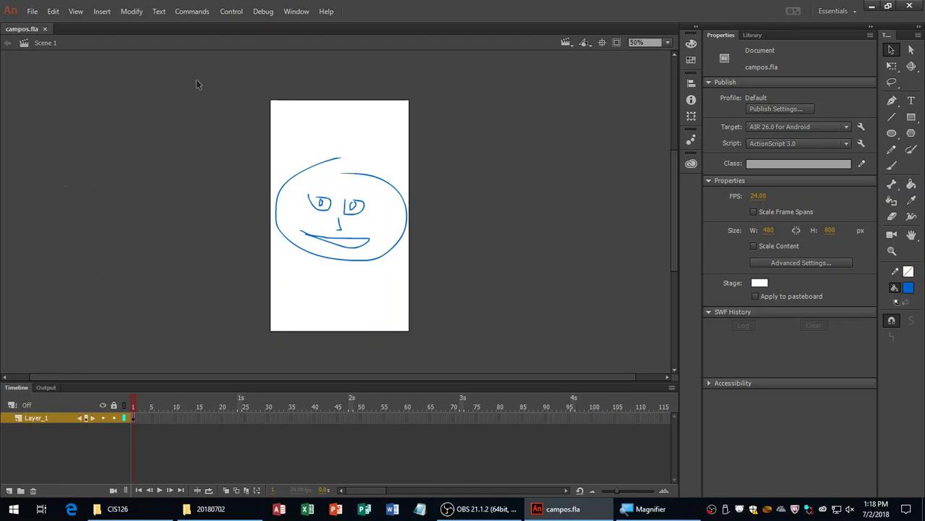
pyautogui.hotkey('alt', 'f')
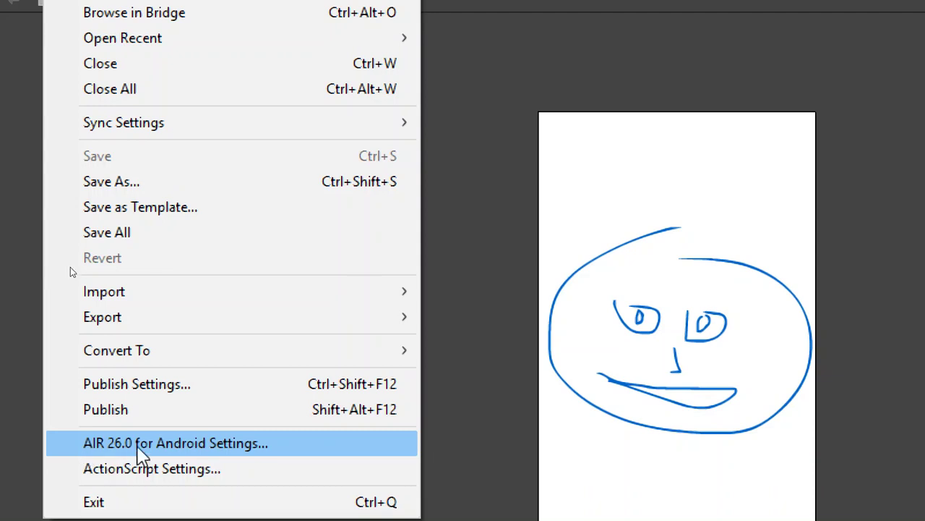
pyautogui.click(153, 444)
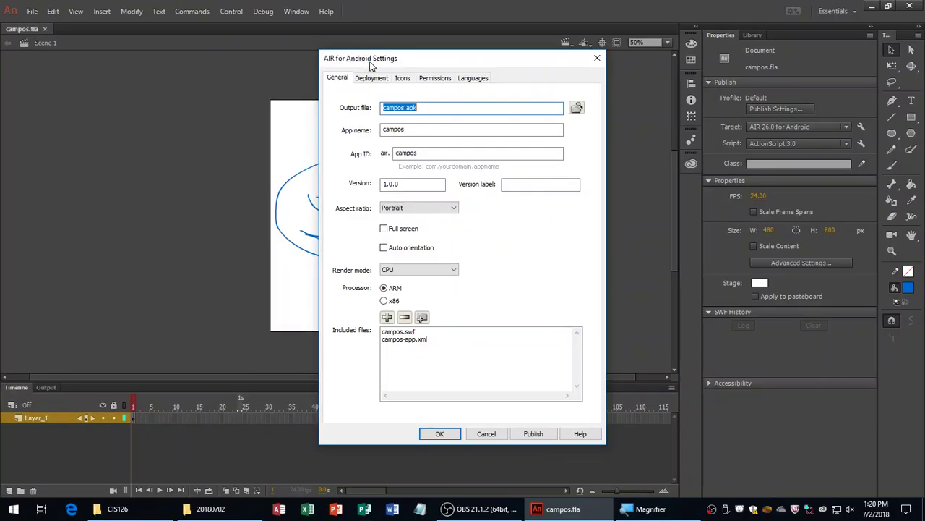
pyautogui.moveTo(361, 59); pyautogui.dragTo(308, 60)
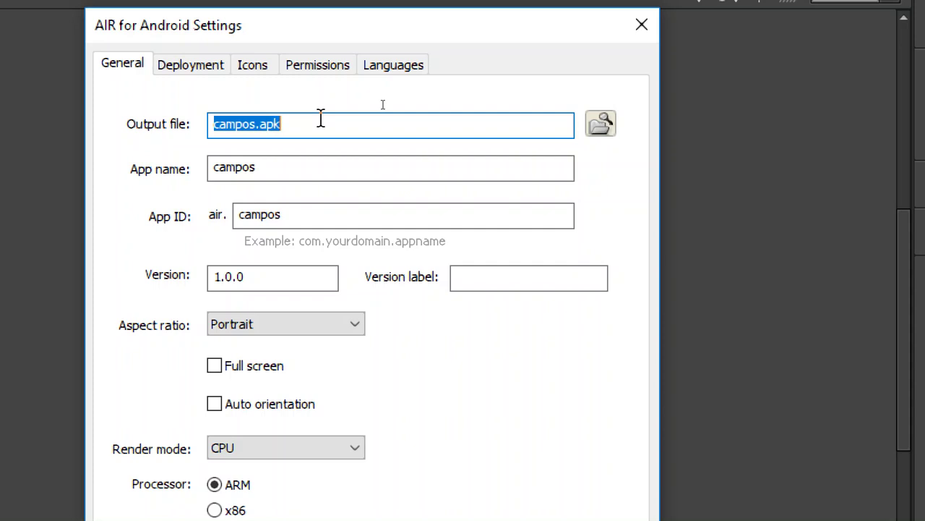
pyautogui.click(320, 119)
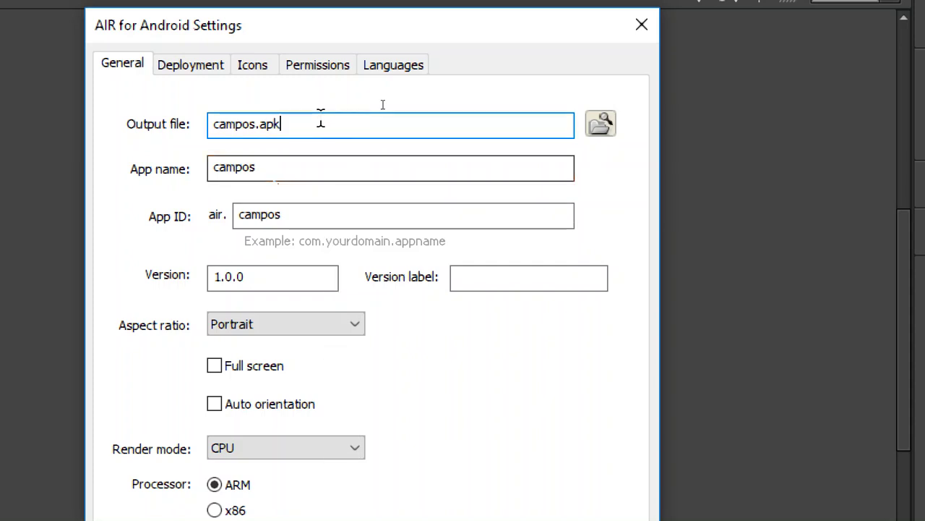
pyautogui.press('Tab')
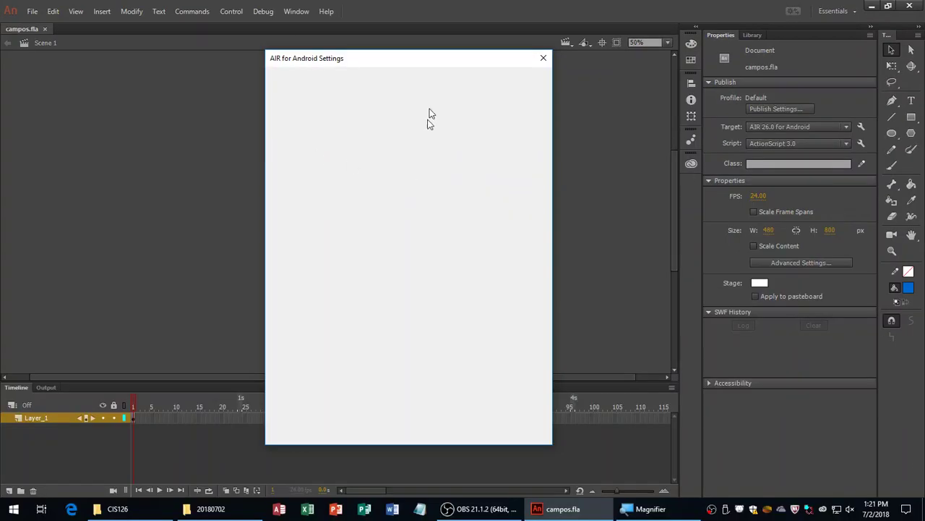
pyautogui.moveTo(418, 55); pyautogui.dragTo(412, 65)
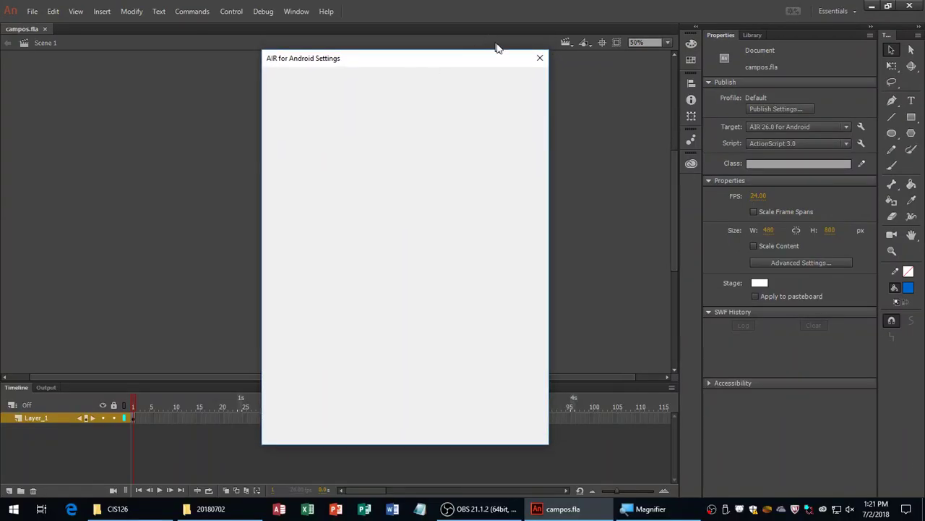
pyautogui.click(542, 57)
pyautogui.click(53, 11)
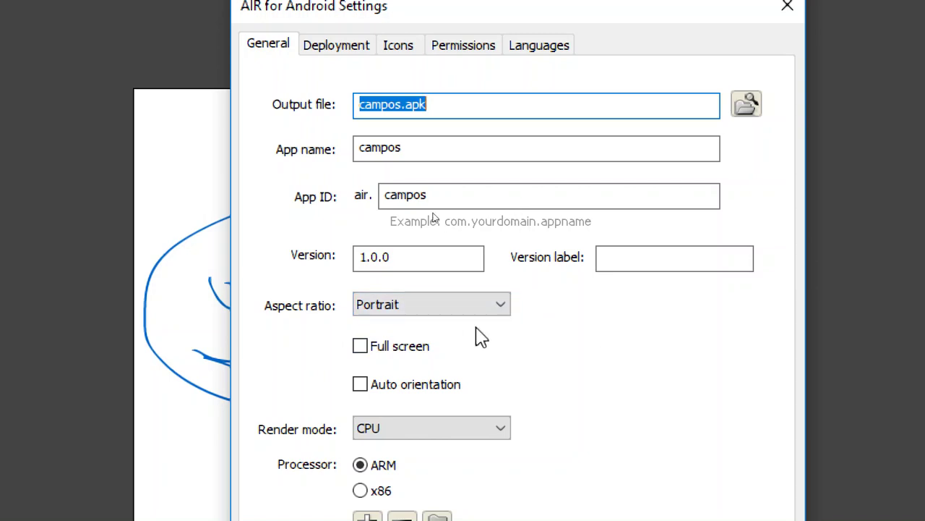
# Step: Examine the aspect ratio and render mode choices in the general AIR for Android settings
pyautogui.click(466, 313)
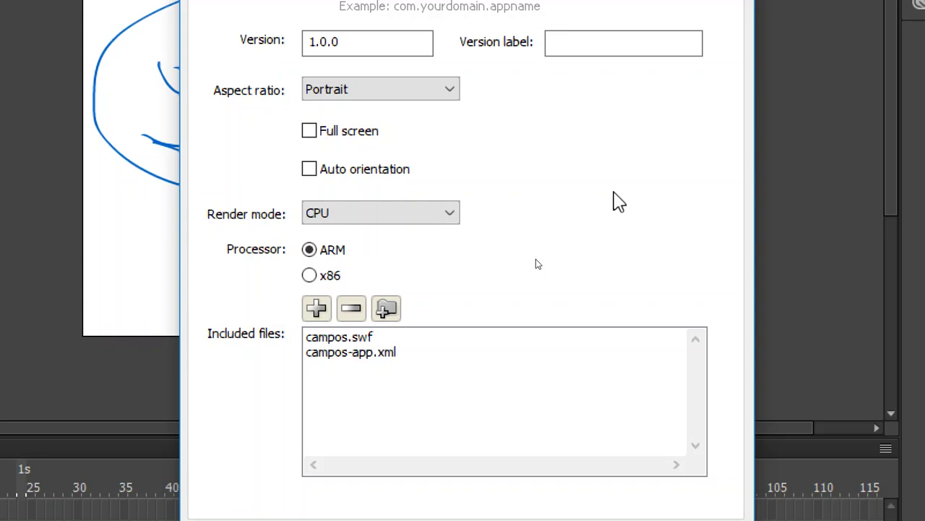
pyautogui.press('super+minus')
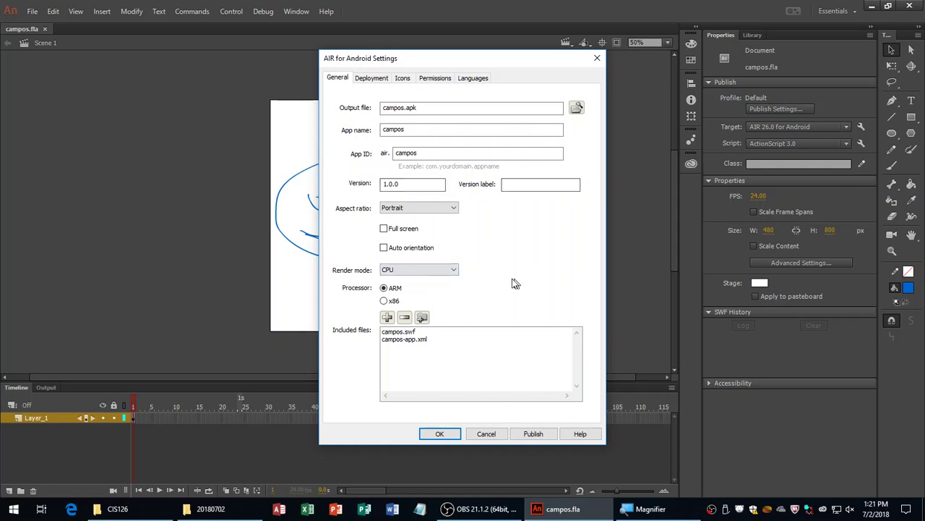
pyautogui.click(453, 270)
pyautogui.click(591, 250)
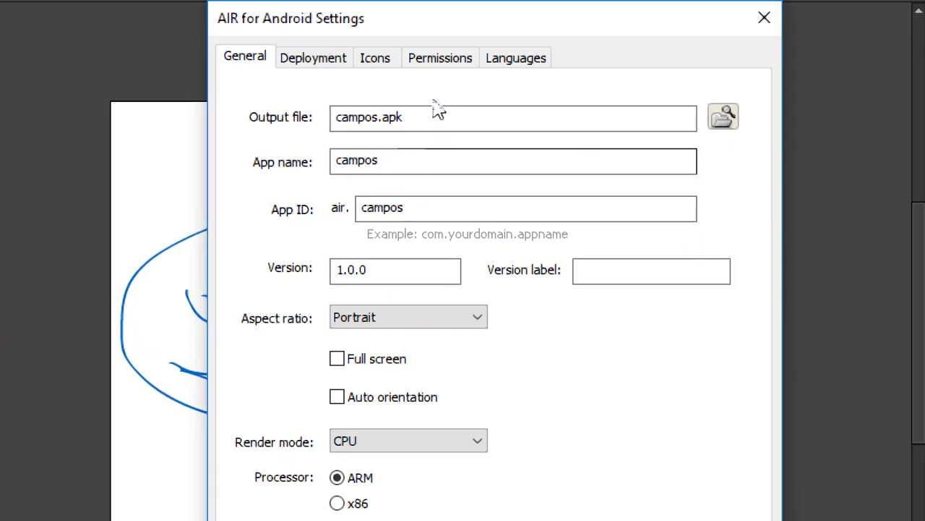
# Step: Enable English as a supported language and require only the INTERNET permission for the application
pyautogui.click(534, 60)
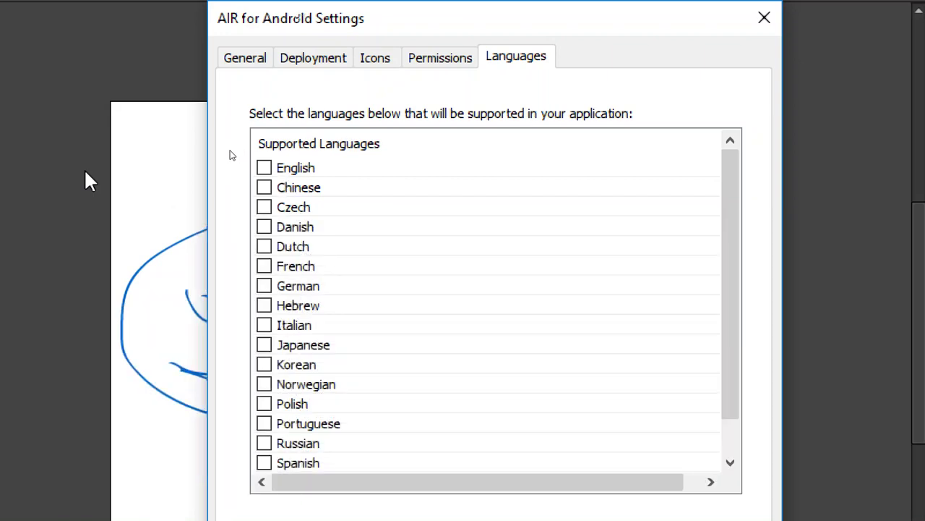
pyautogui.click(264, 168)
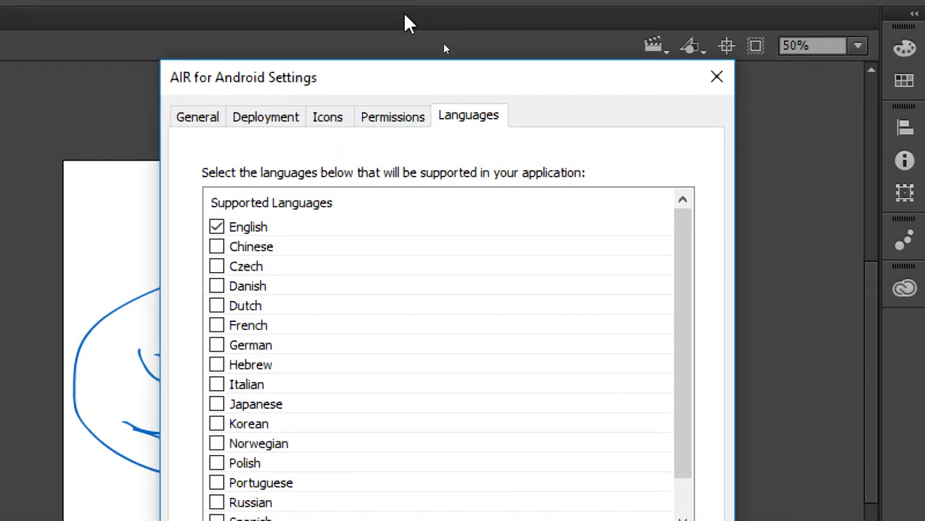
pyautogui.click(400, 120)
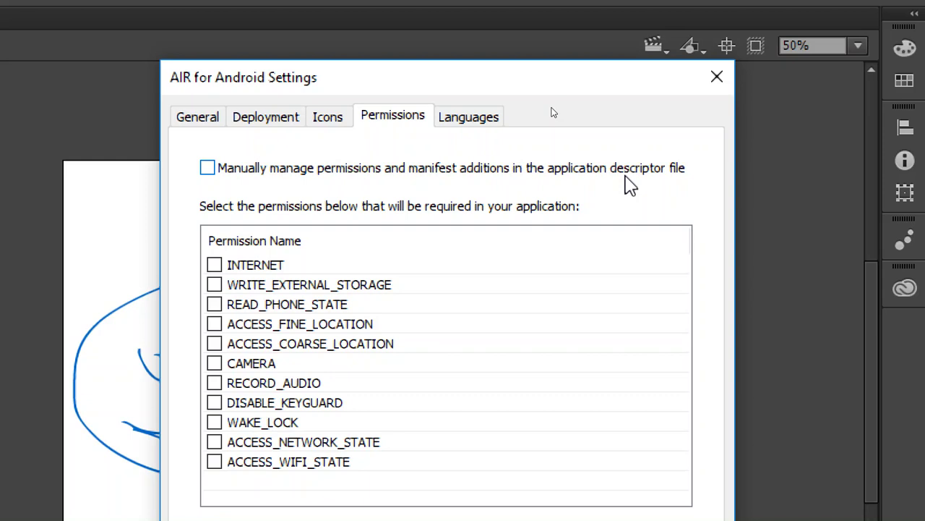
pyautogui.click(215, 364)
pyautogui.click(214, 363)
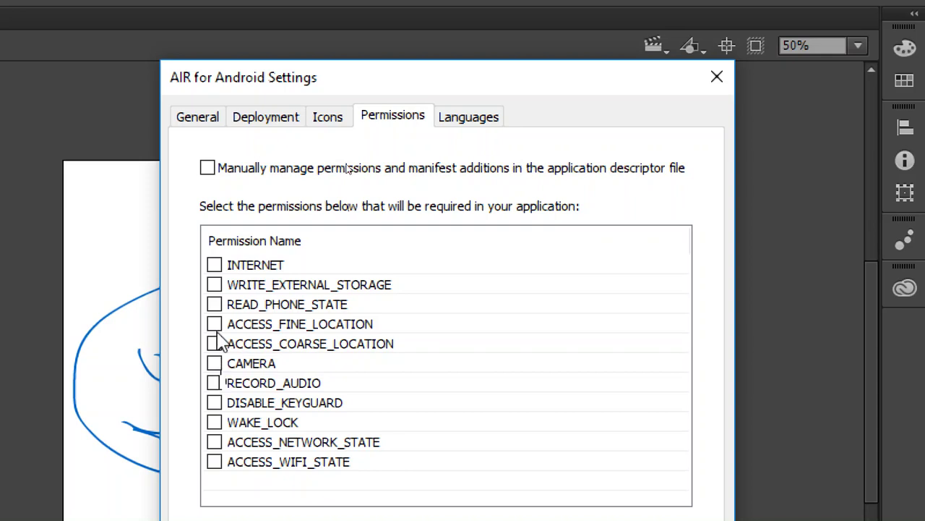
pyautogui.click(215, 265)
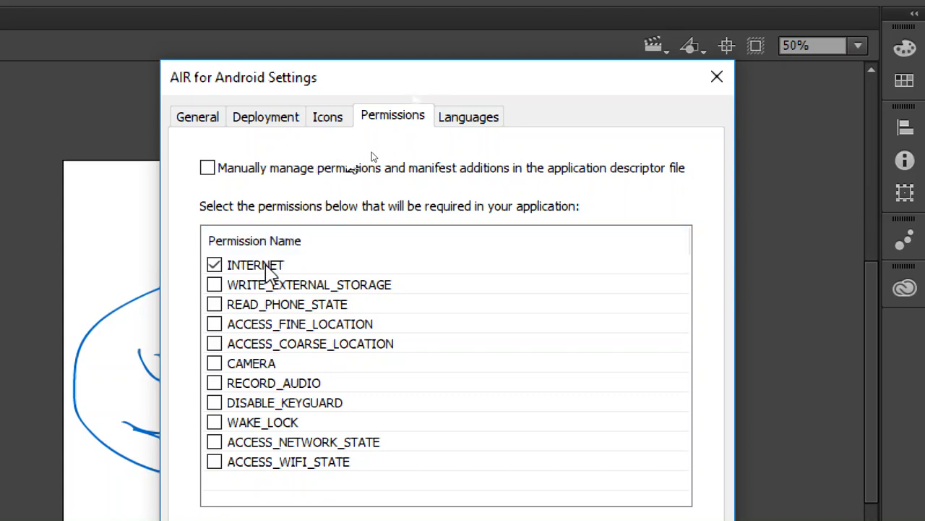
# Step: In the deployment settings, select the connected Android device for installing and launching the app after publishing, and refresh the device list
pyautogui.click(330, 118)
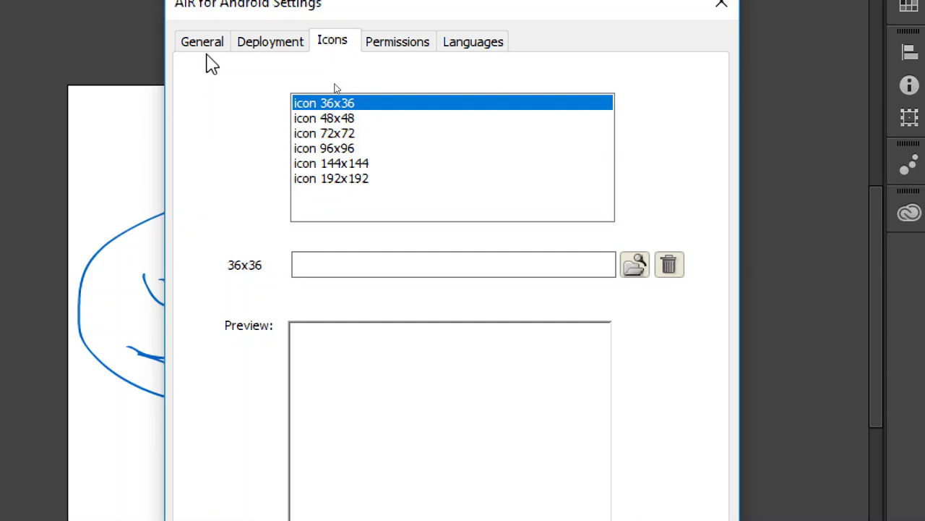
pyautogui.press('super+minus')
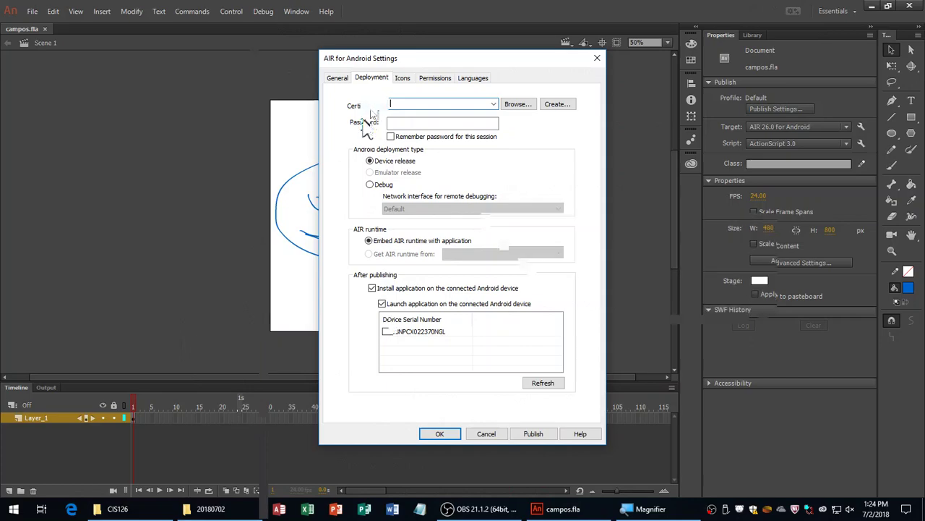
pyautogui.press('super+plus')
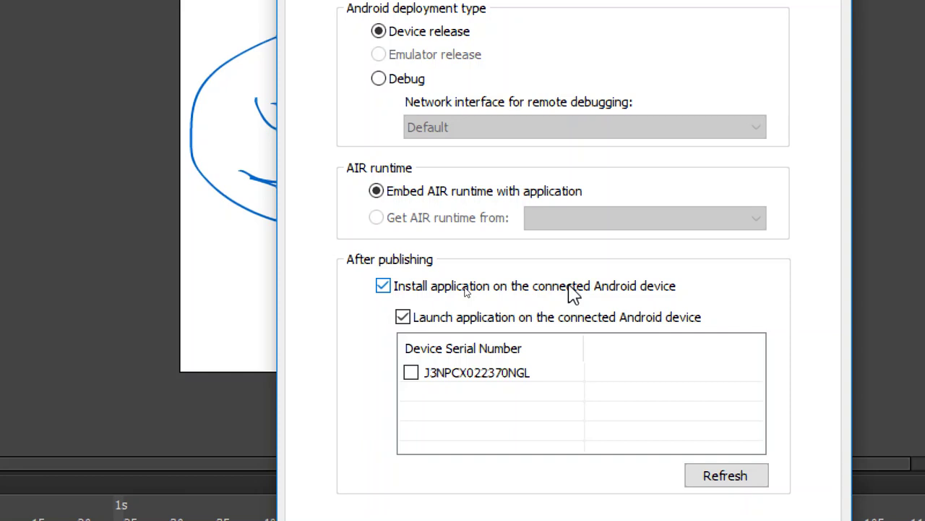
pyautogui.click(498, 303)
pyautogui.click(497, 304)
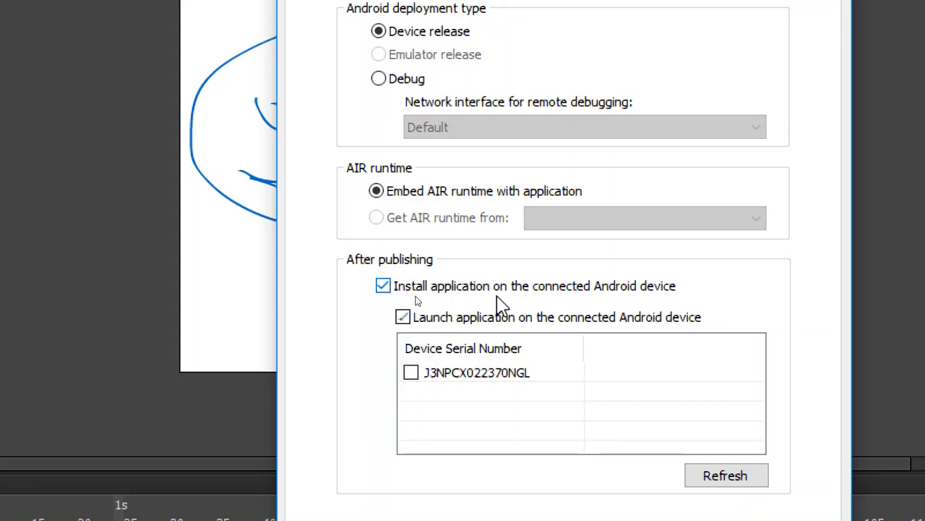
pyautogui.click(412, 373)
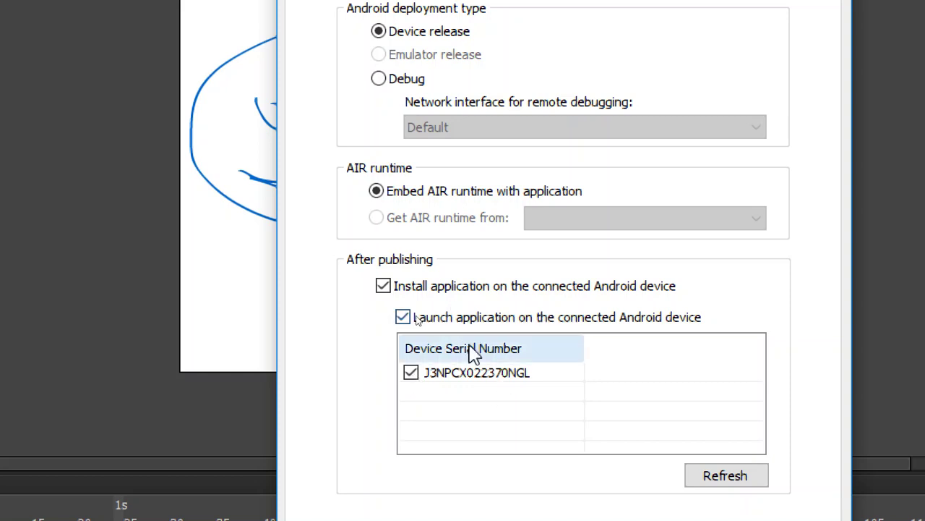
pyautogui.click(743, 483)
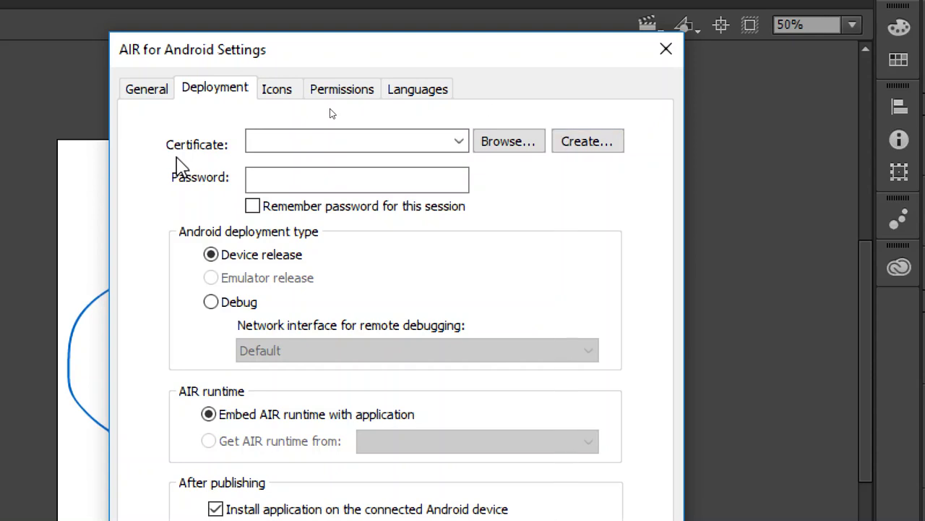
# Step: Start creating a self-signed digital certificate, with the instructor's first name followed by "'s Cool Apps" as the publisher name
pyautogui.click(587, 141)
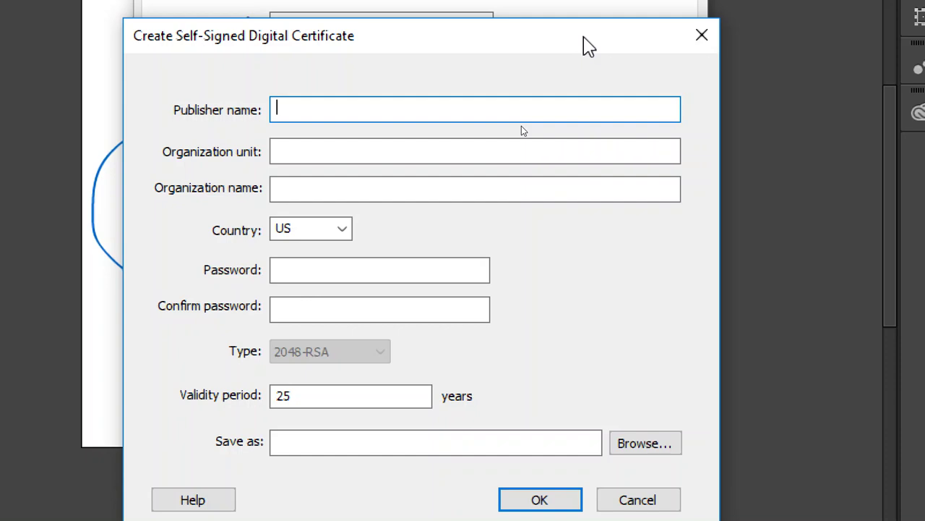
pyautogui.write("Victor's Cool Apps")
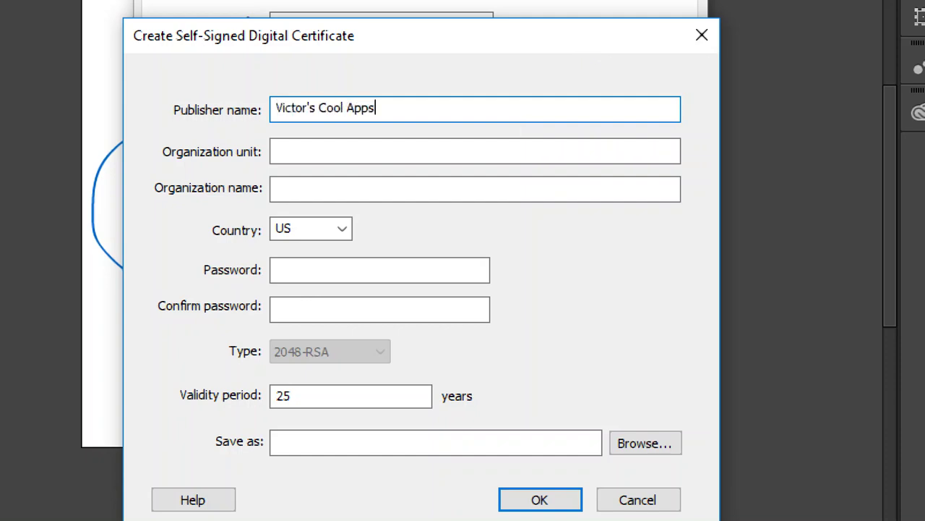